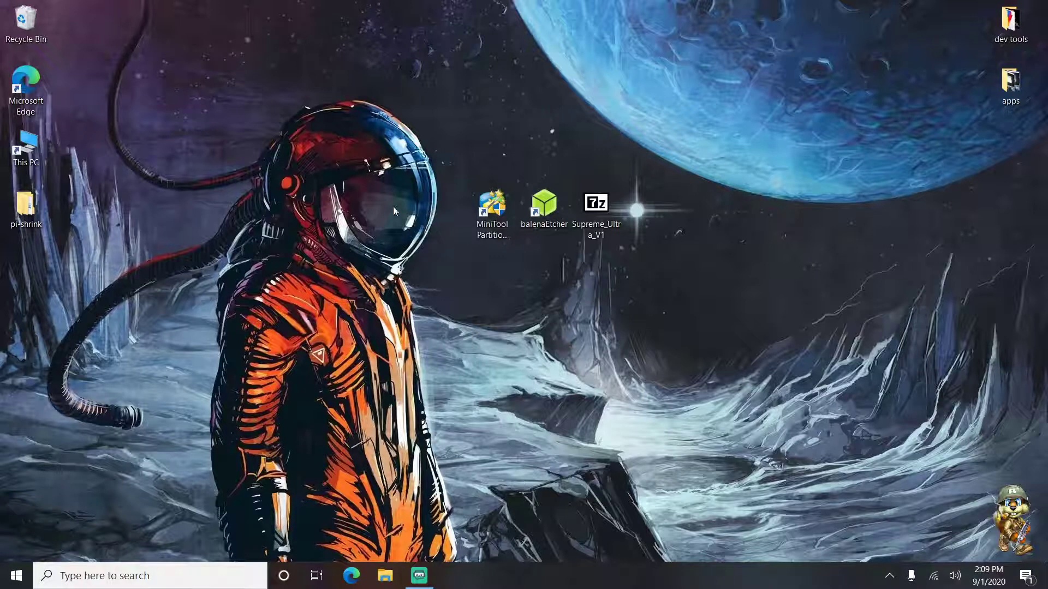
- Select and deselect the MiniTool, balenaEtcher and Supreme_Ultra_V1 desktop items
drag(436, 127, 574, 261)
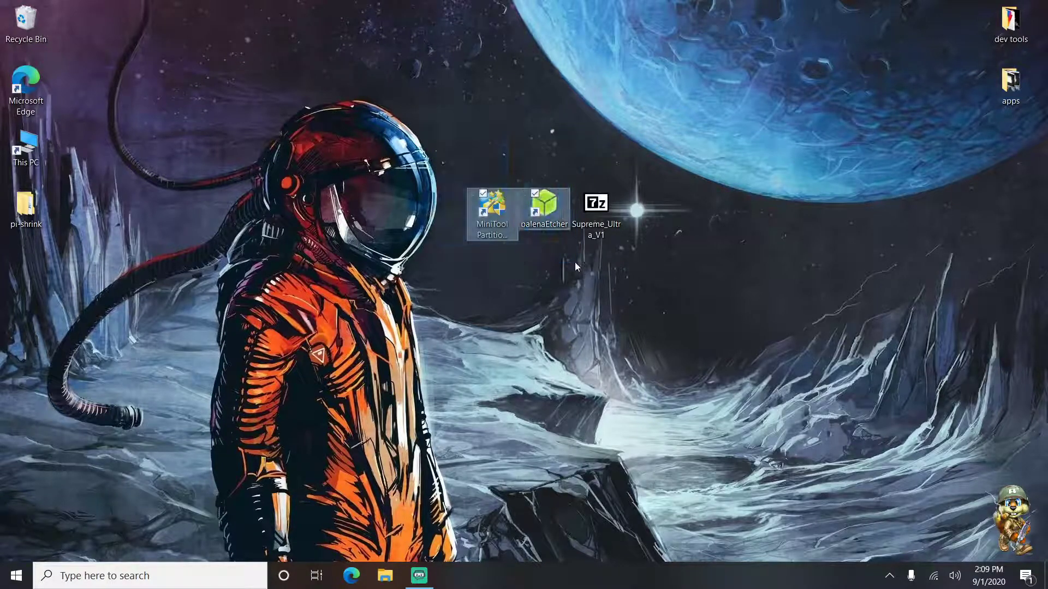
click(485, 209)
click(543, 212)
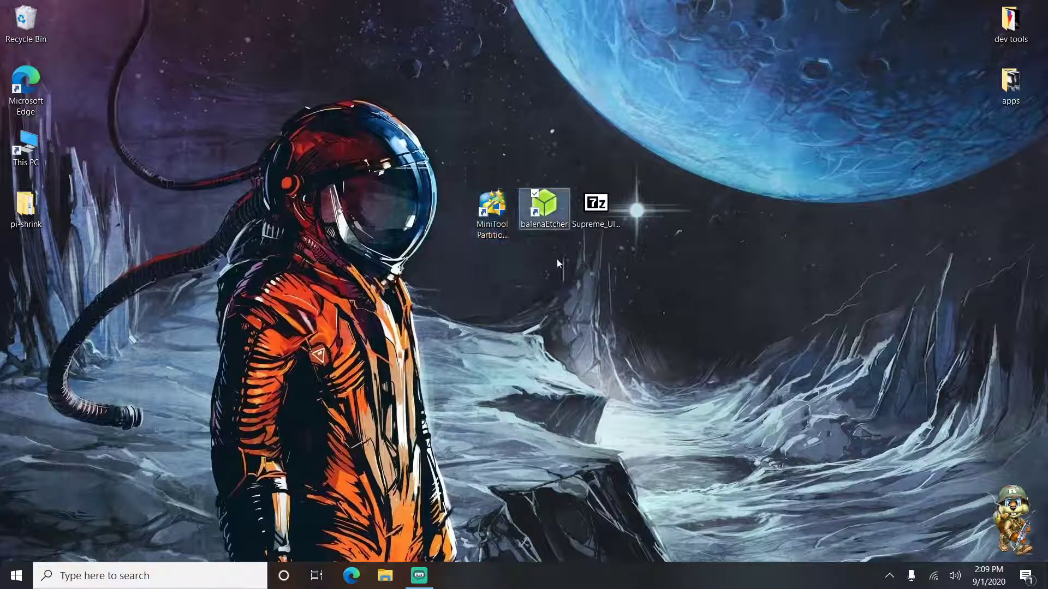
click(579, 303)
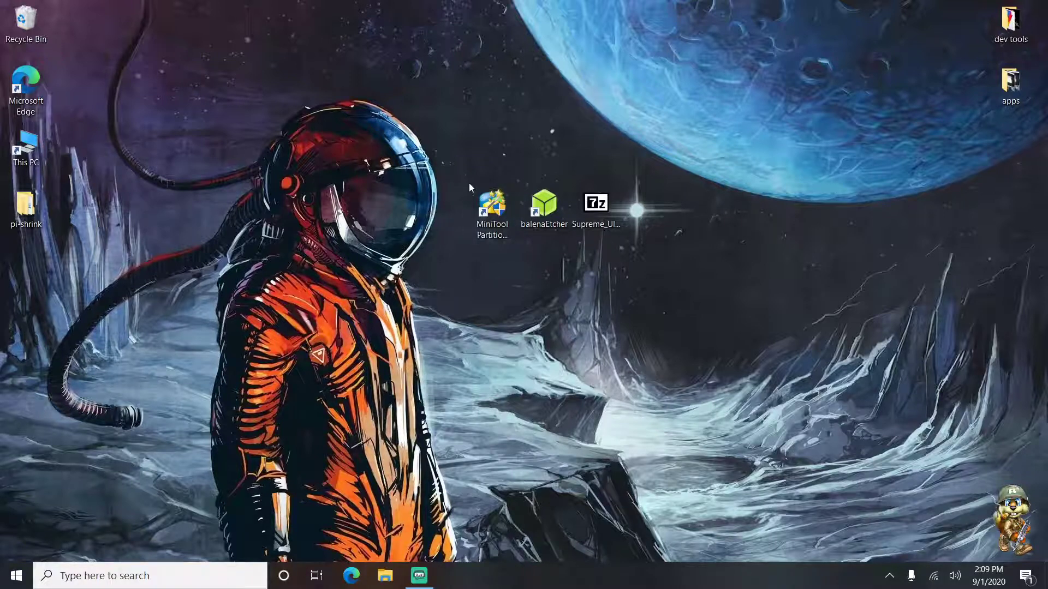
drag(469, 183, 548, 246)
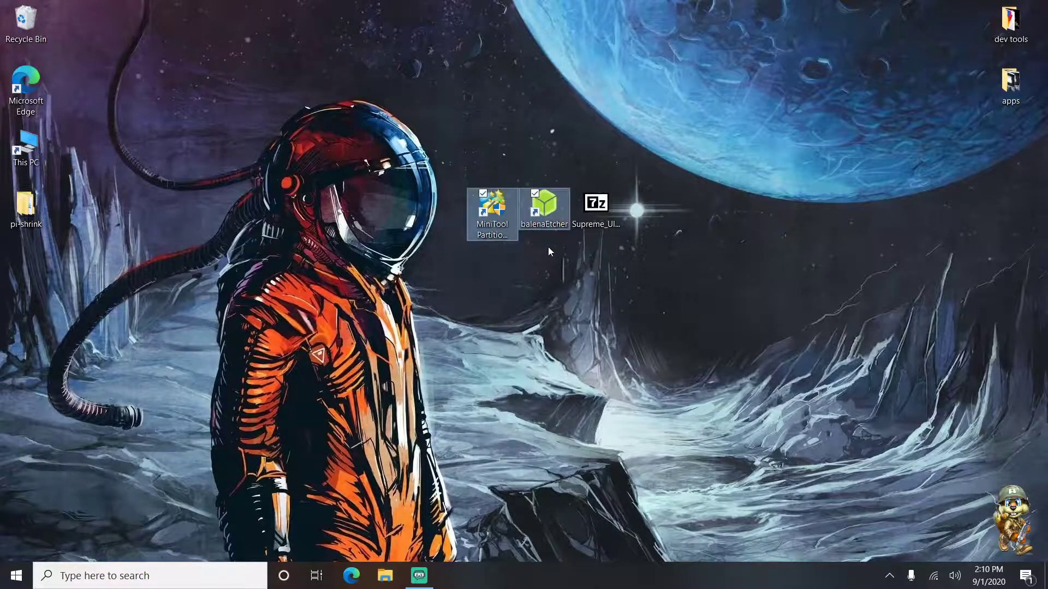
click(598, 218)
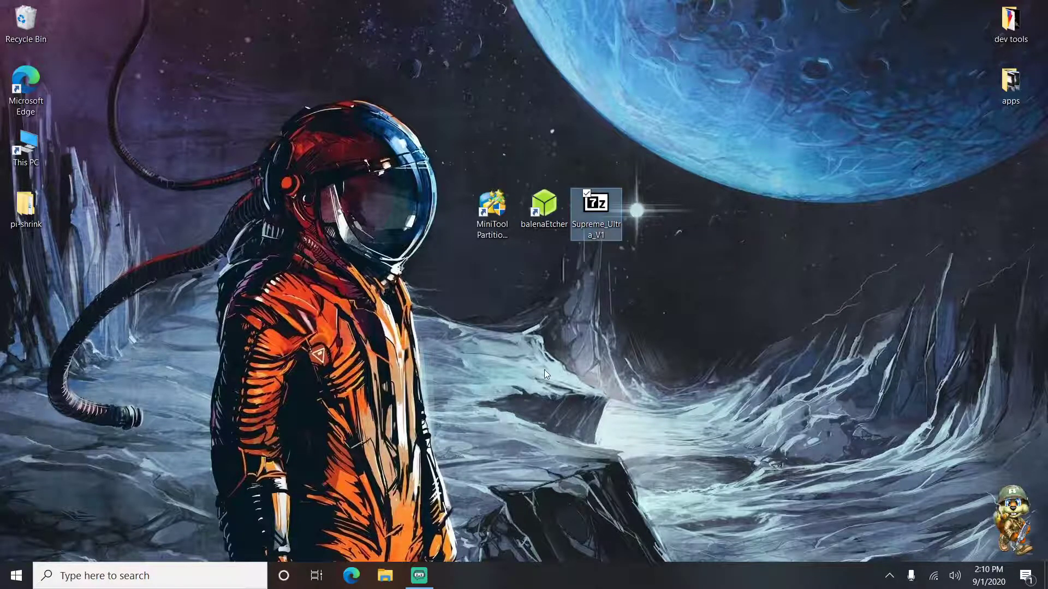
click(517, 247)
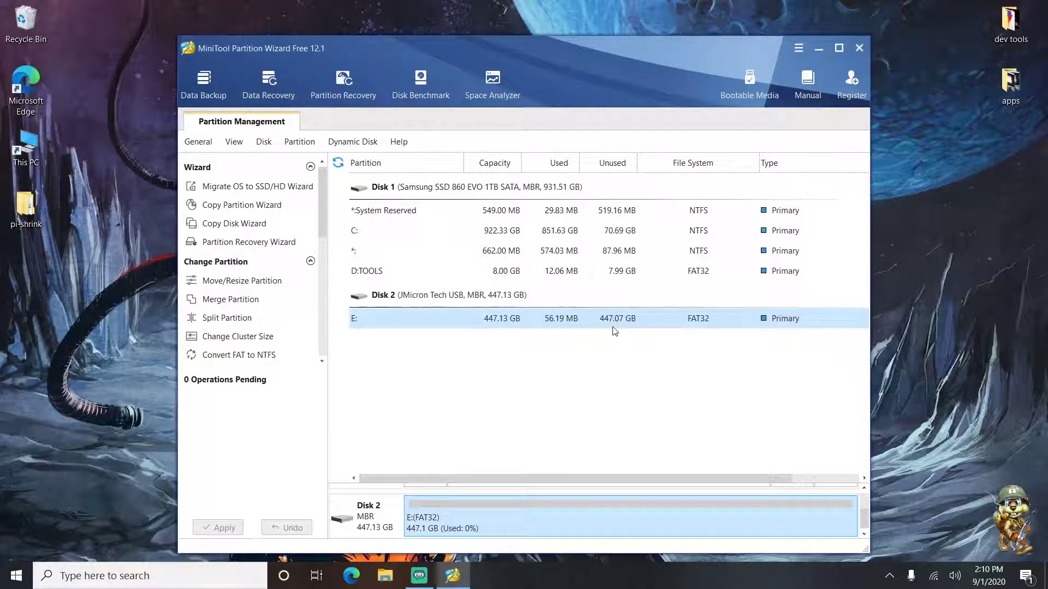
- Delete the 447.13 GB E: partition on USB Disk 2
right_click(548, 317)
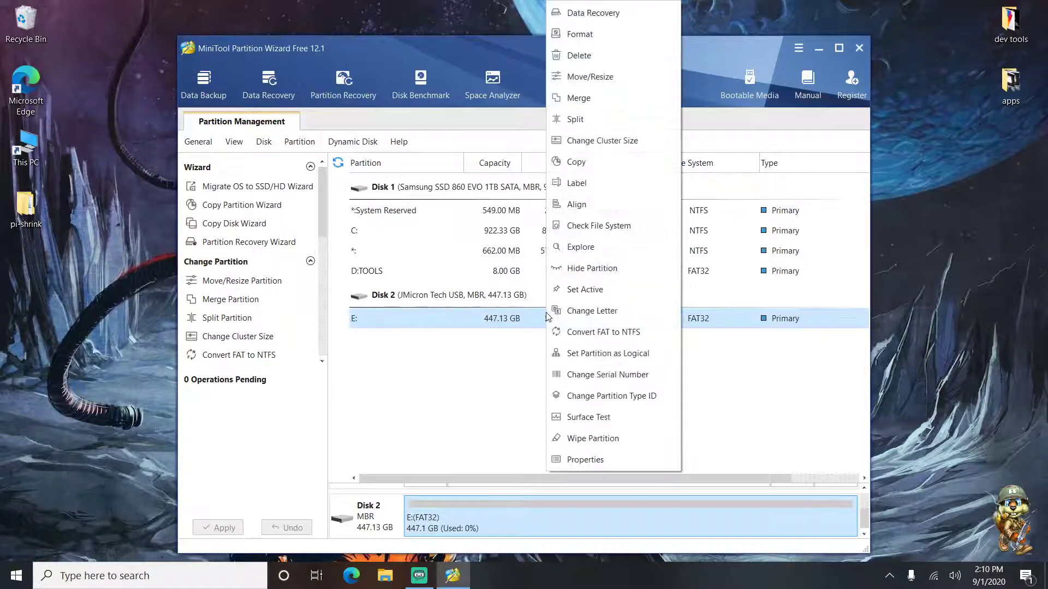
click(614, 58)
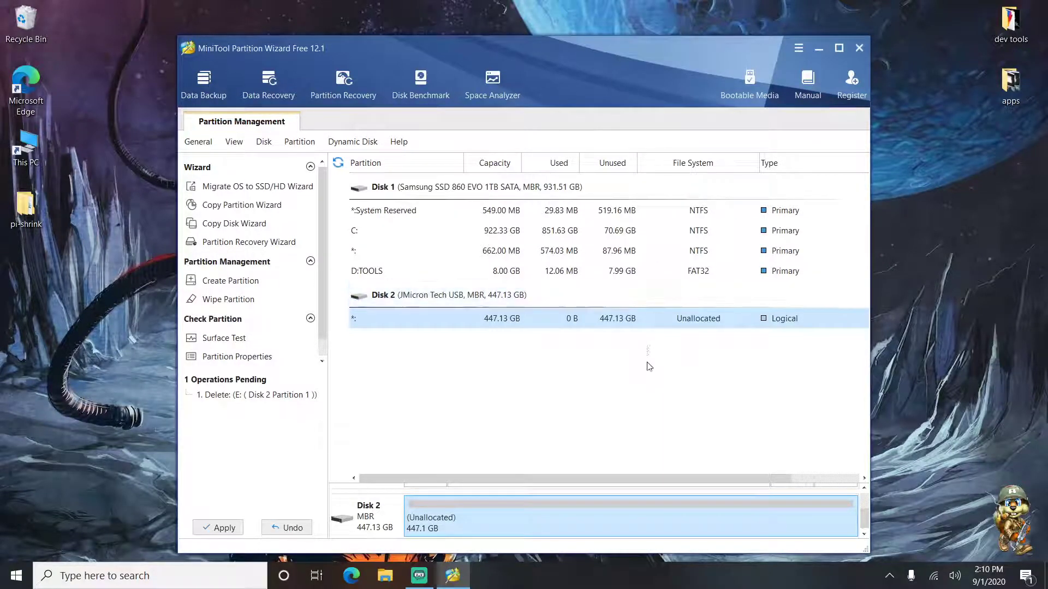
click(387, 295)
- Create a full-size FAT32 partition in the unallocated space and apply the changes
right_click(670, 321)
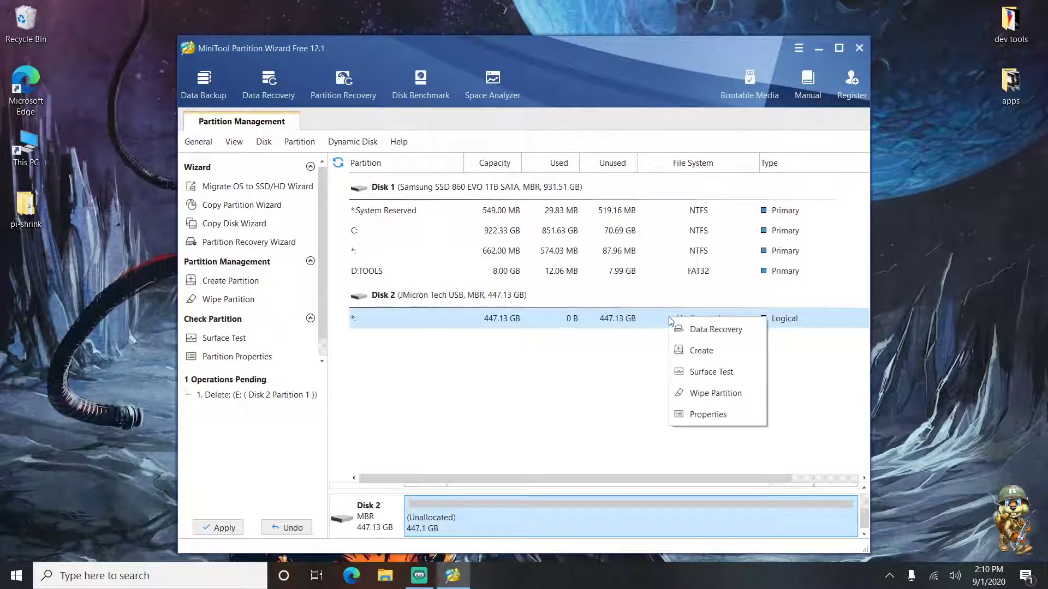
click(697, 348)
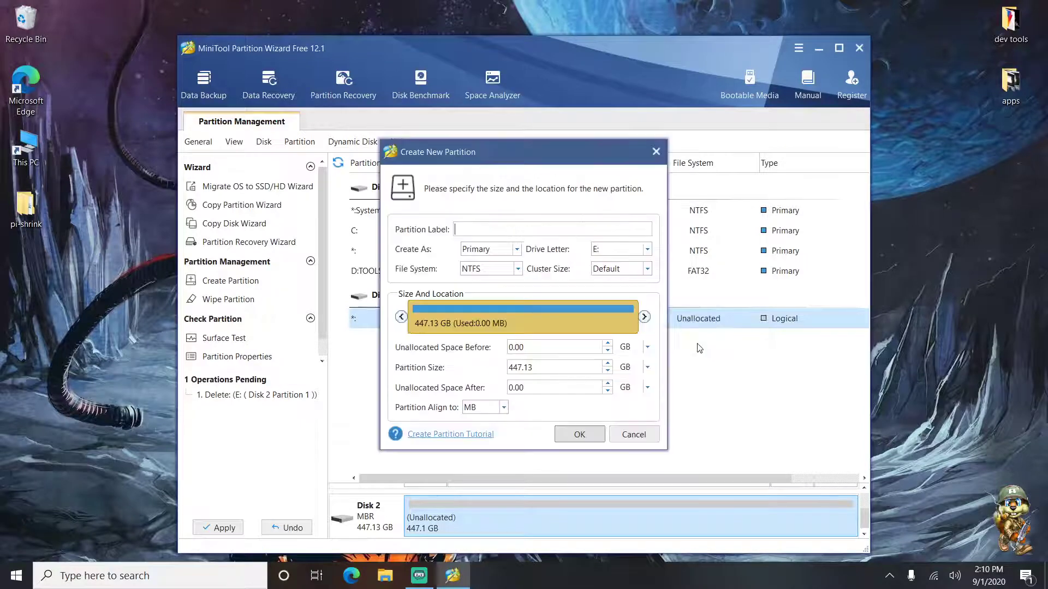
click(515, 269)
click(499, 293)
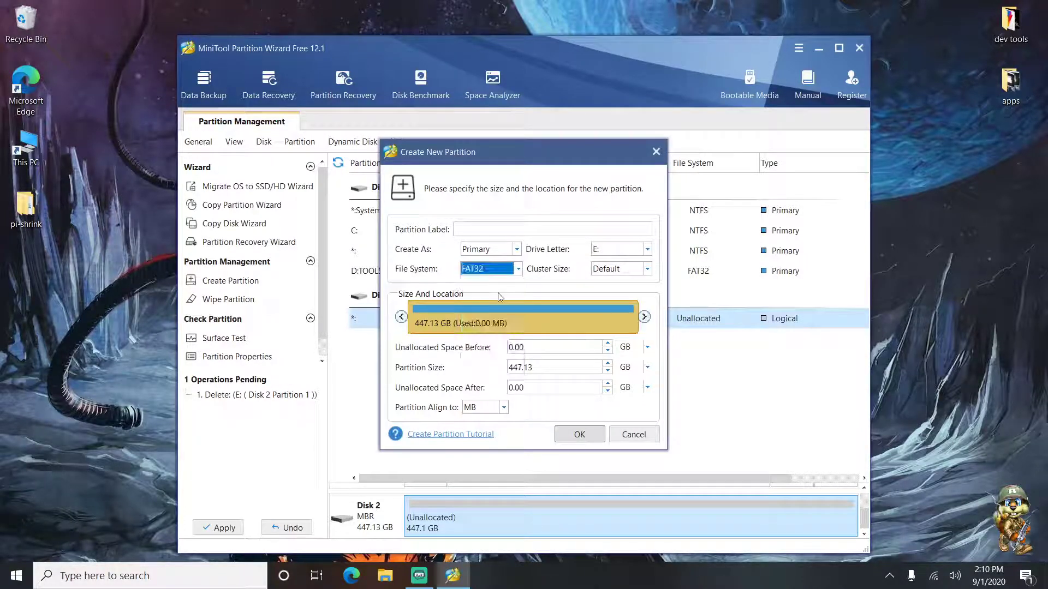
click(580, 434)
click(221, 529)
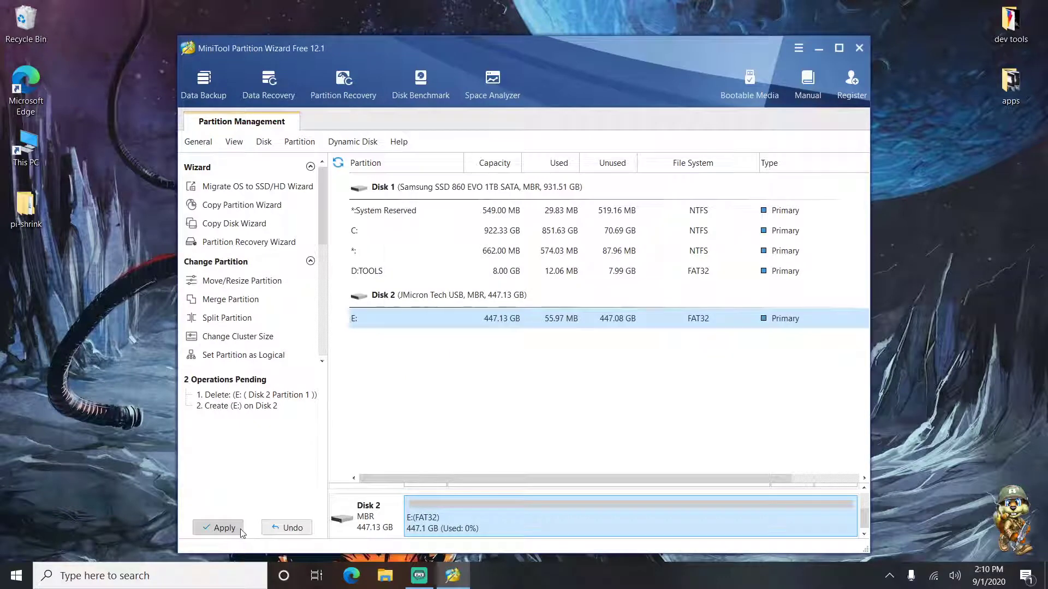
click(507, 333)
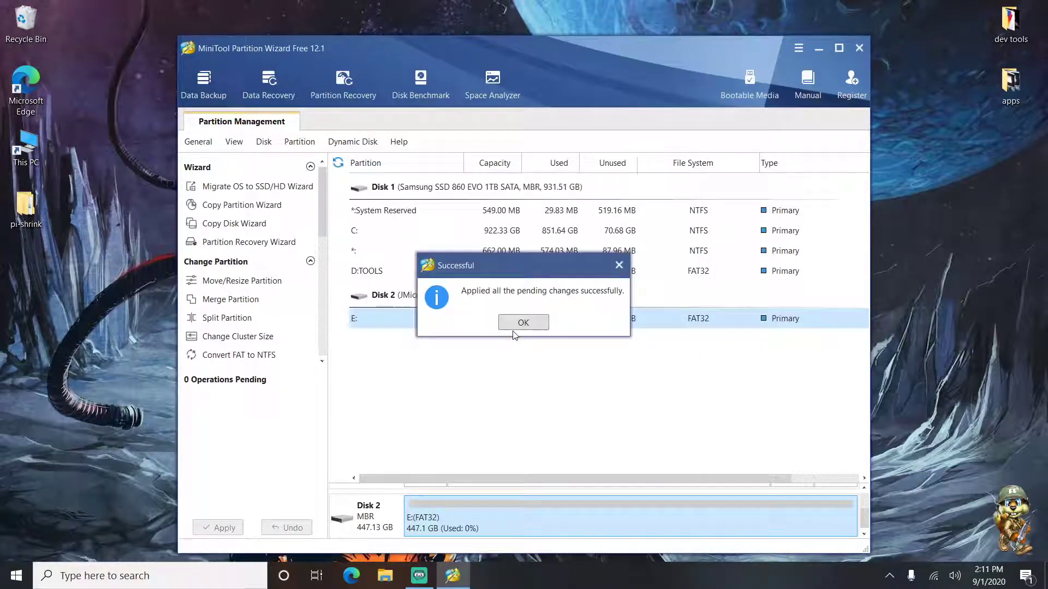
click(516, 326)
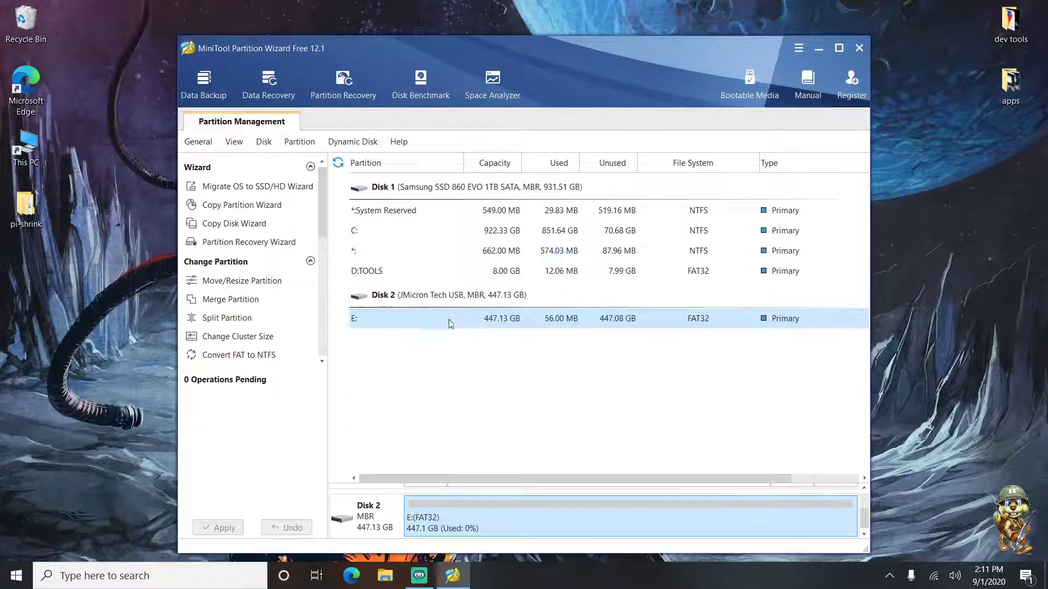
- Change the new partition's drive letter from E: to H:
right_click(421, 325)
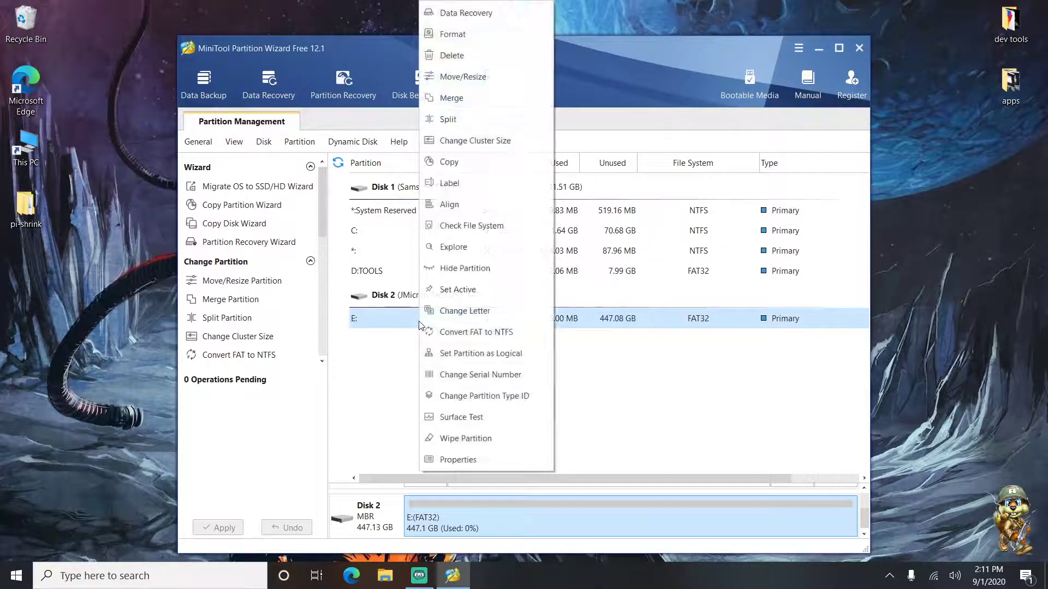
click(450, 310)
click(544, 307)
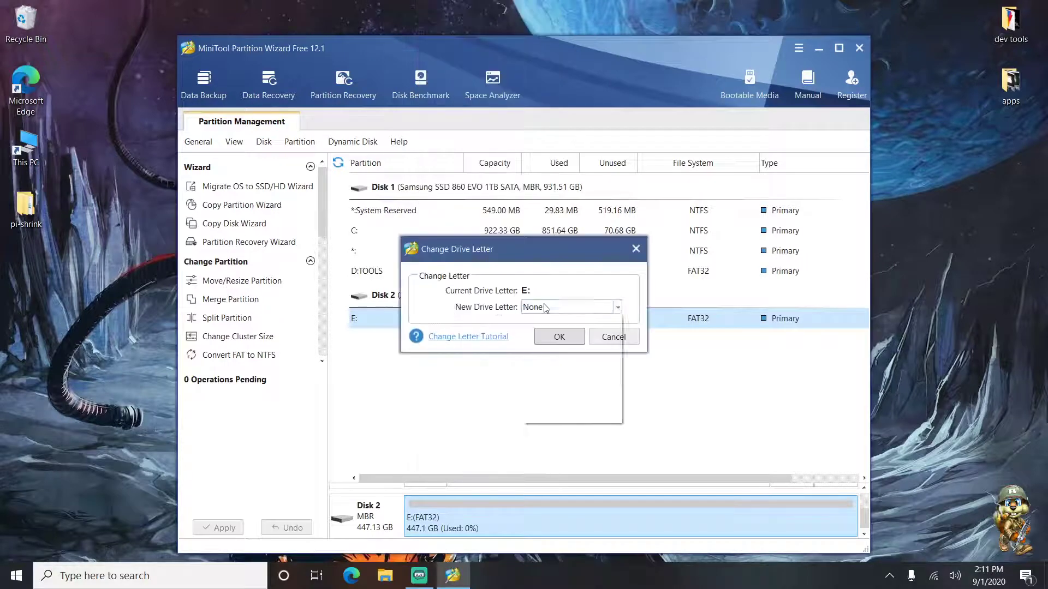
click(545, 346)
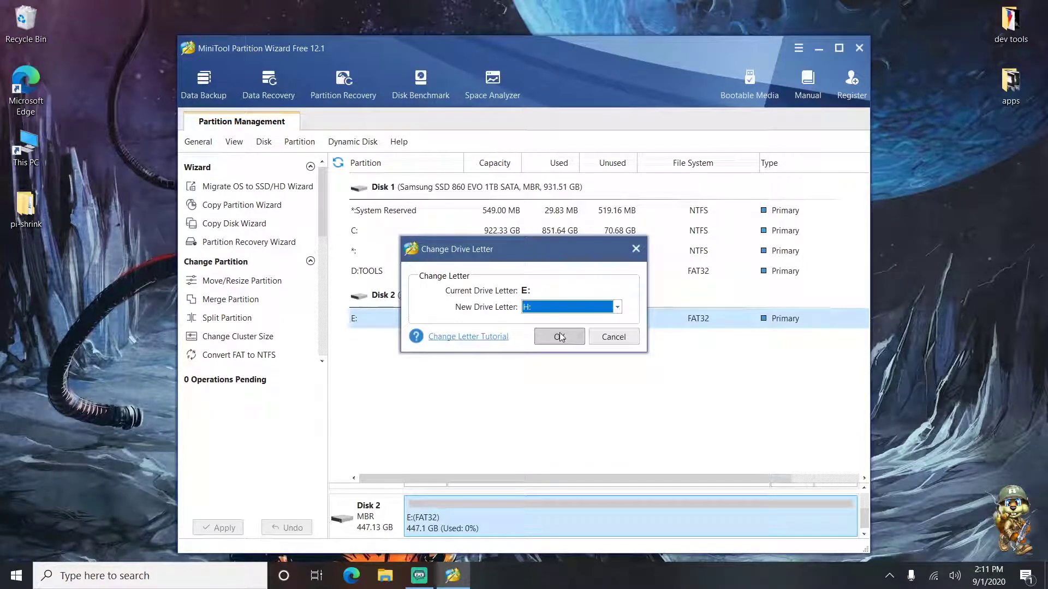
click(560, 337)
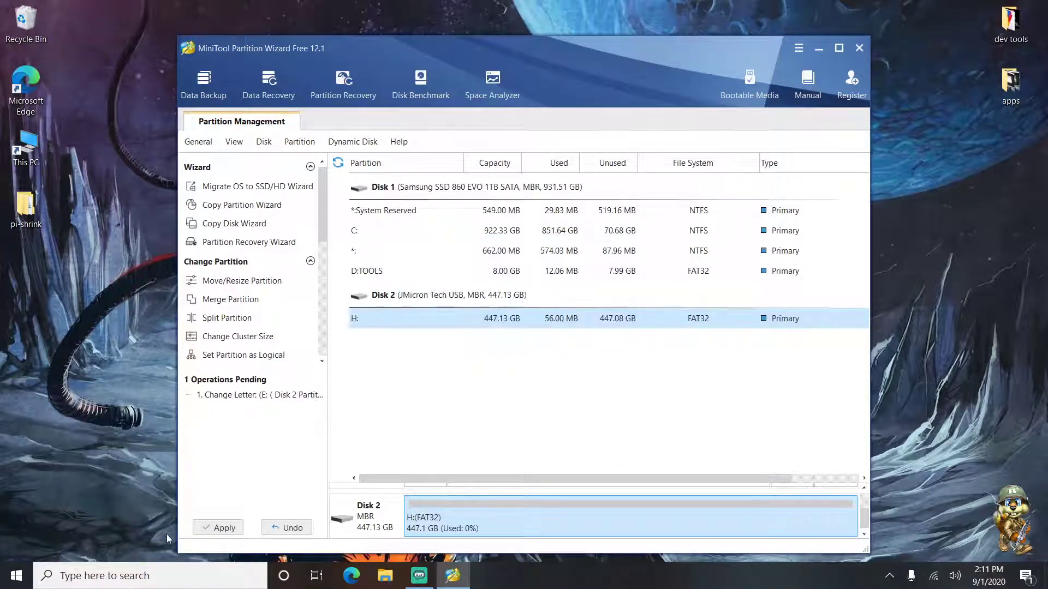
- Apply the pending drive letter change and quit MiniTool Partition Wizard
click(208, 529)
click(490, 338)
click(534, 319)
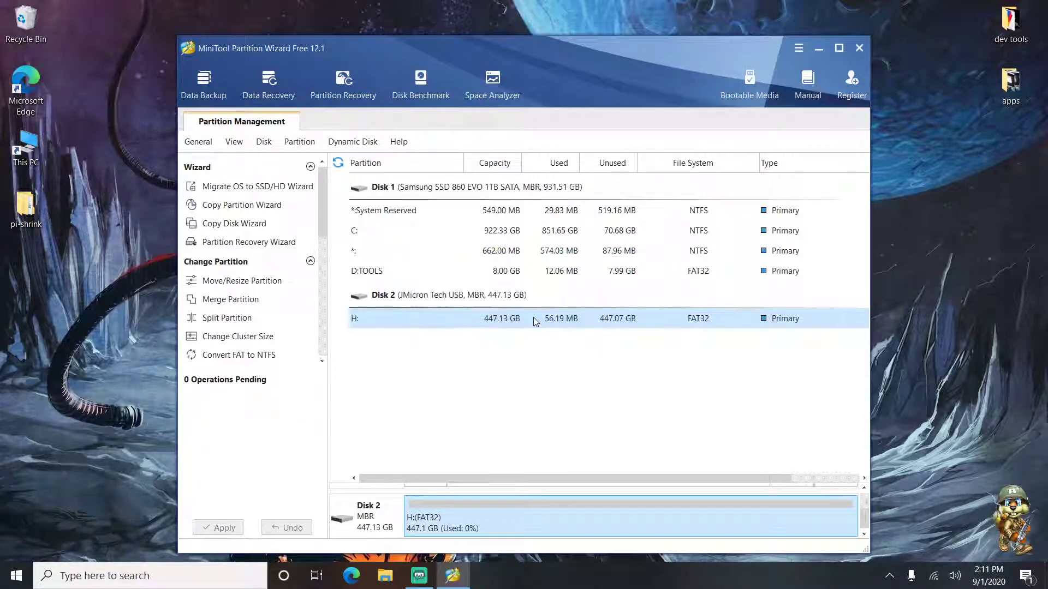
click(859, 49)
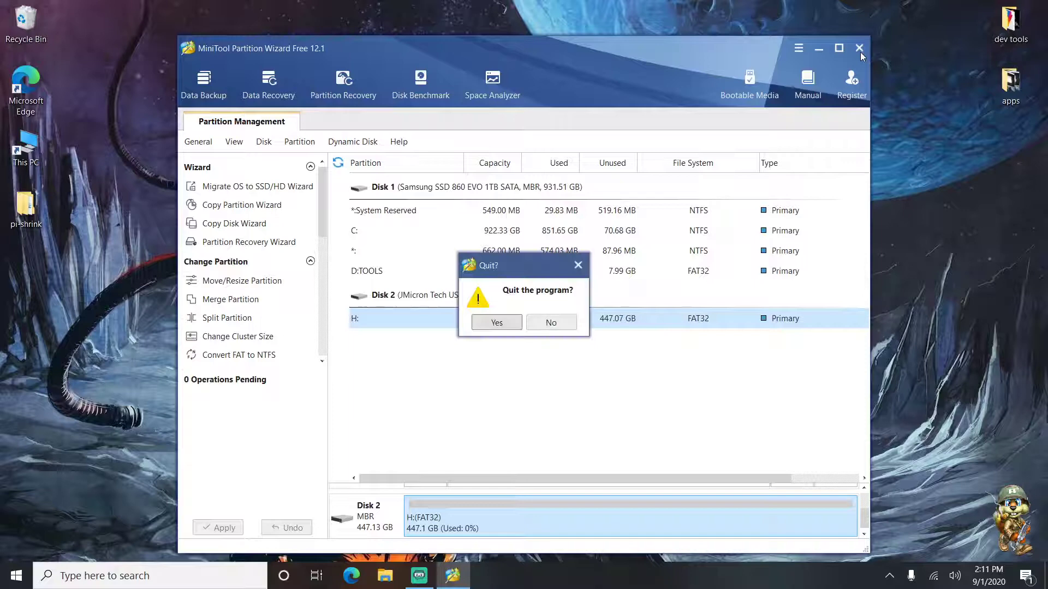
click(497, 322)
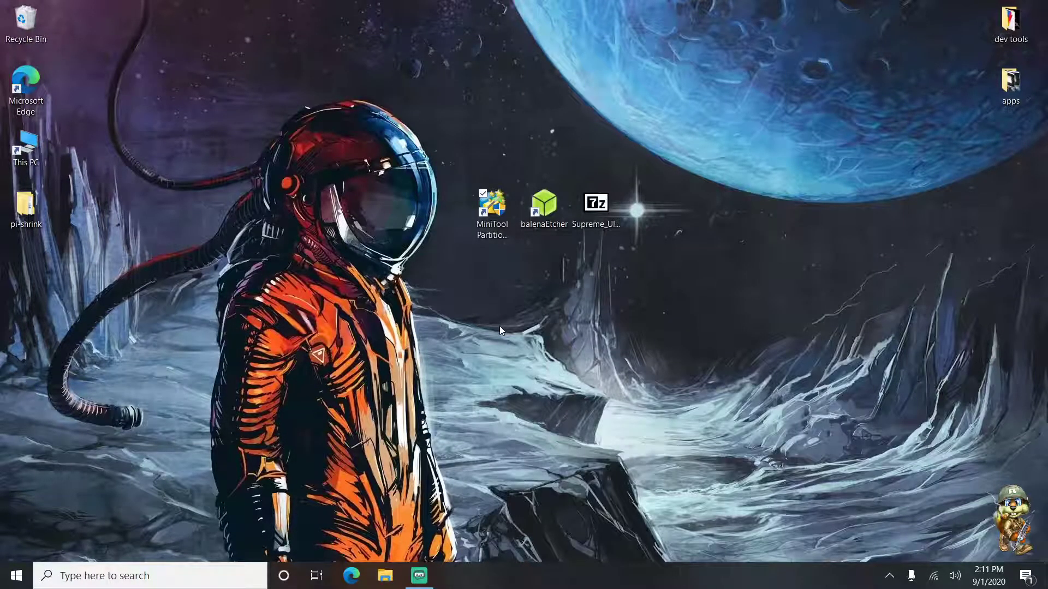
- Launch balenaEtcher and load Supreme_Ultra_V1.img as the image to flash
click(544, 214)
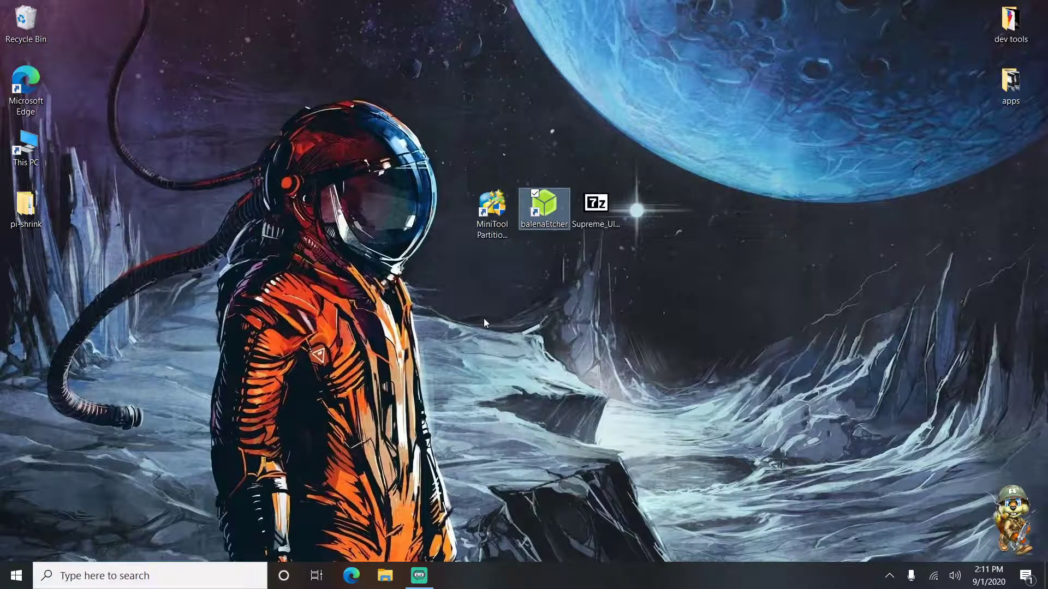
double_click(558, 227)
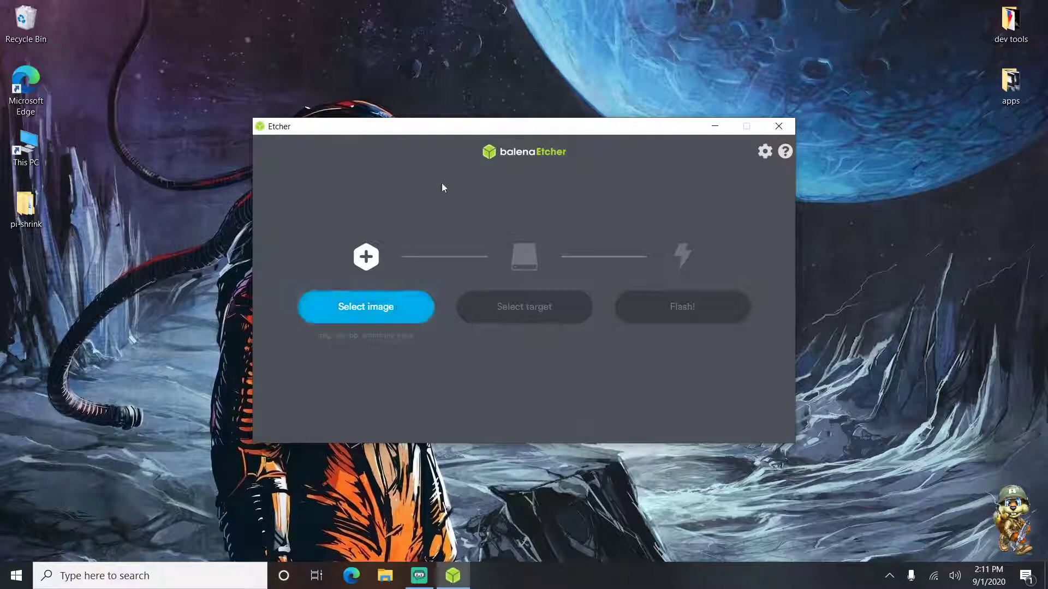
click(390, 318)
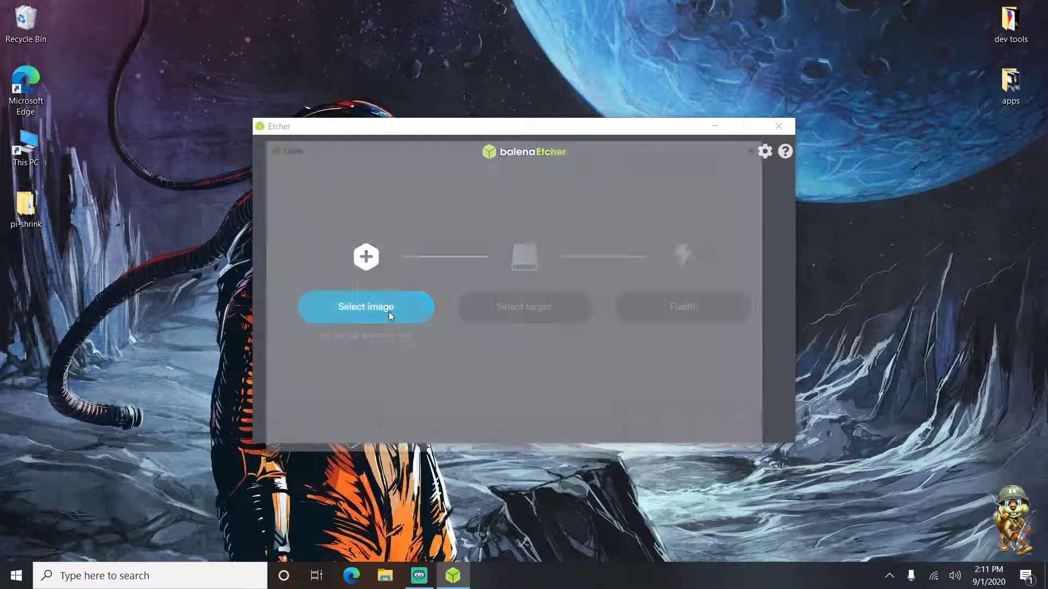
click(629, 242)
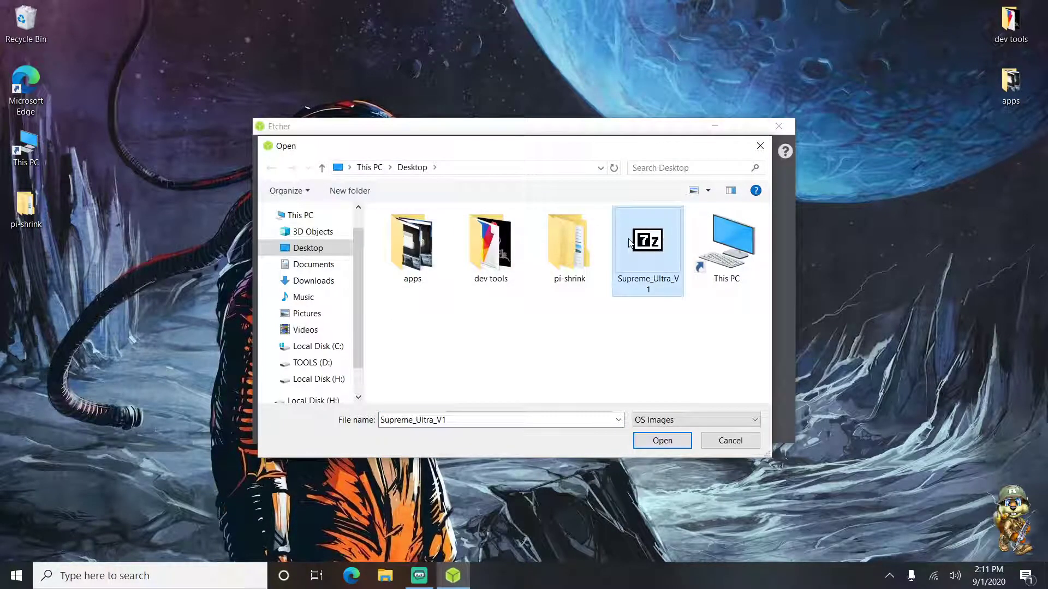
click(675, 443)
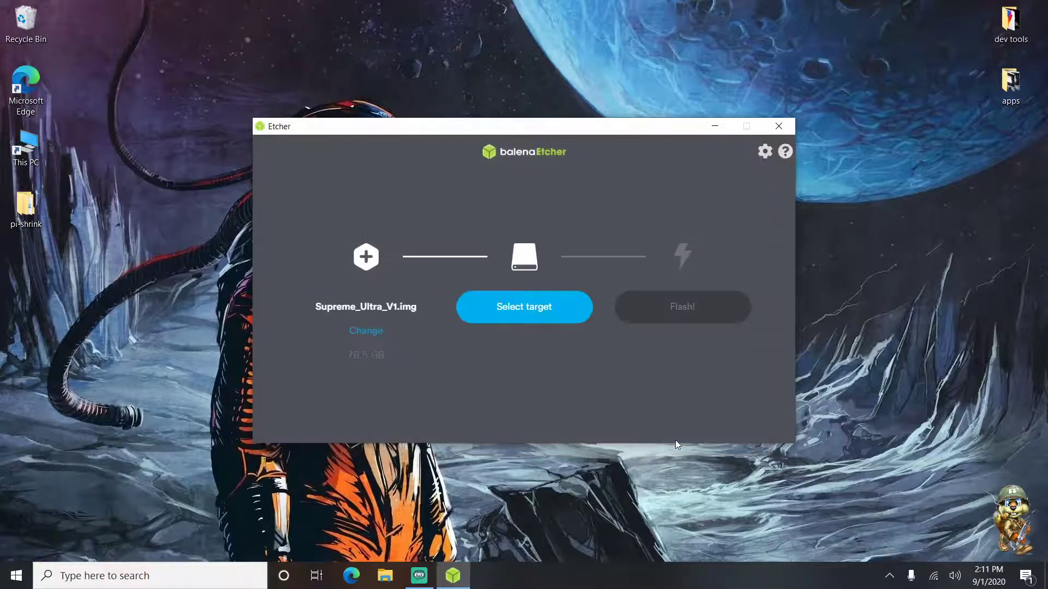
- Choose the 480.1 GB JMicron drive as the flash target
click(562, 320)
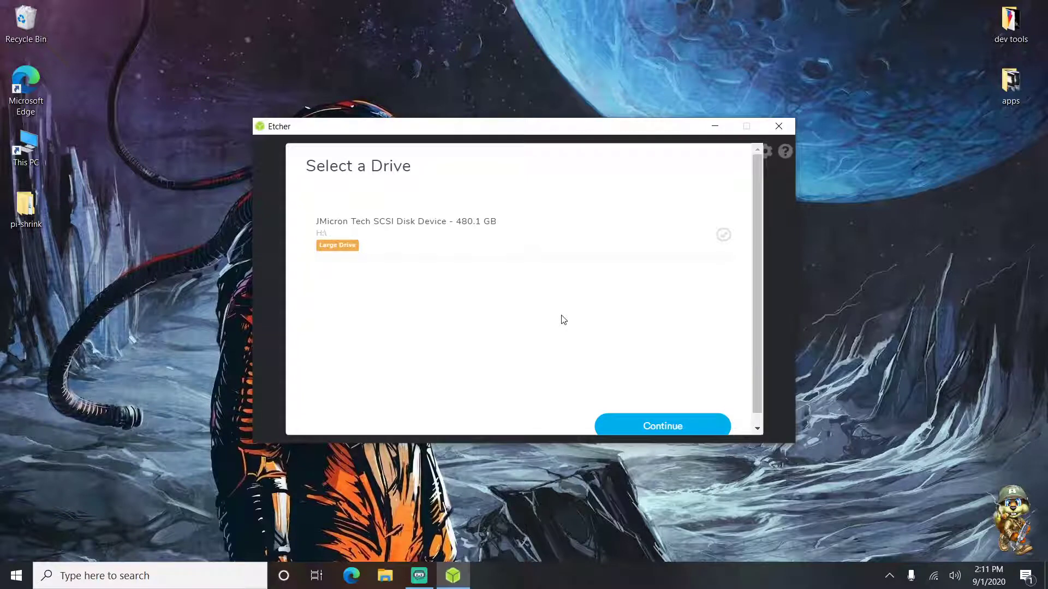
click(515, 220)
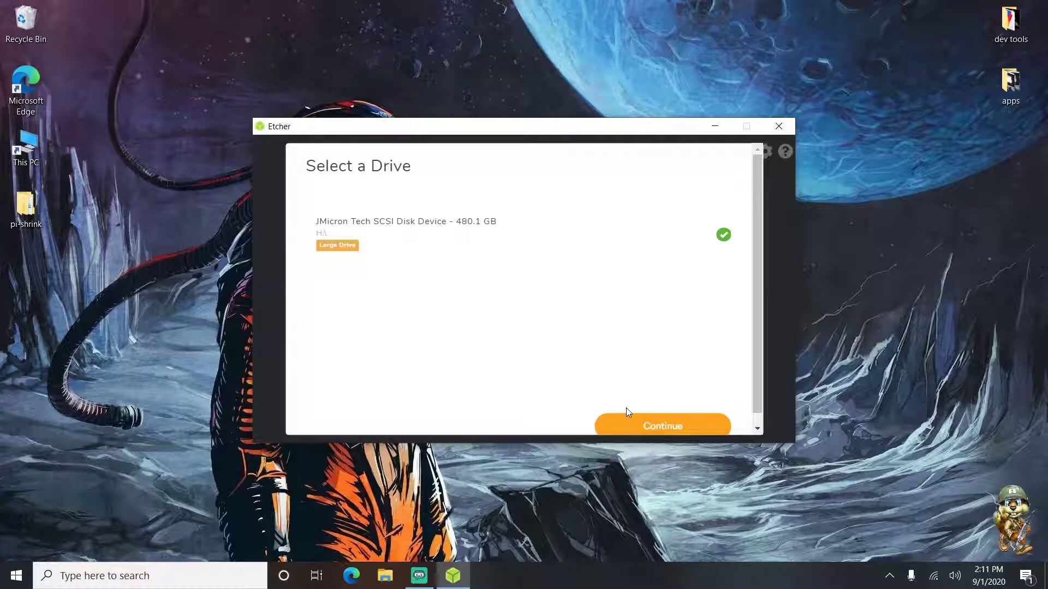
click(684, 431)
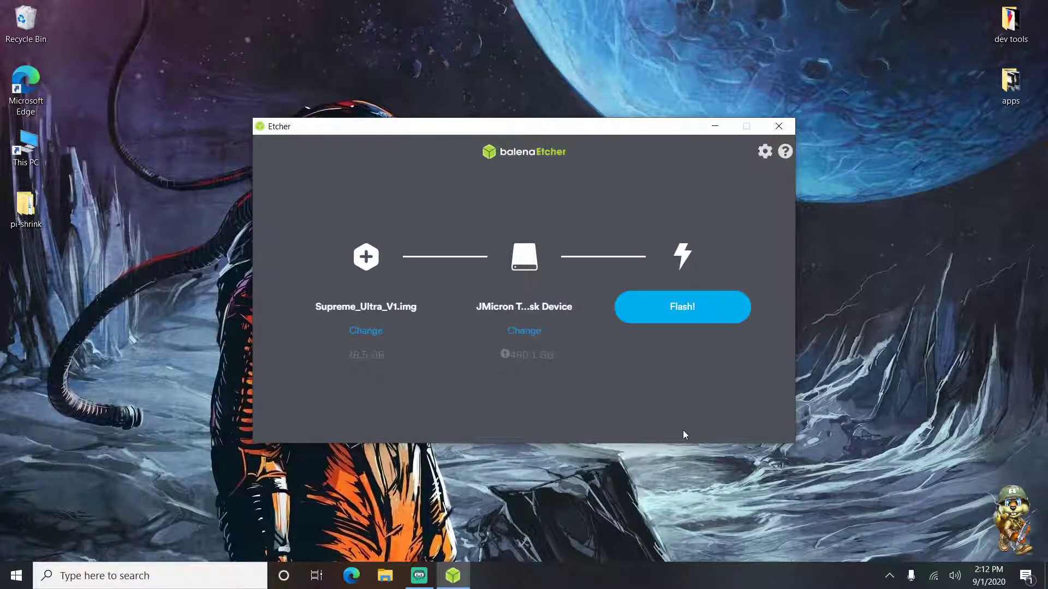
- Start flashing the image to the JMicron drive, cancel it at 39%, then close Etcher
click(696, 307)
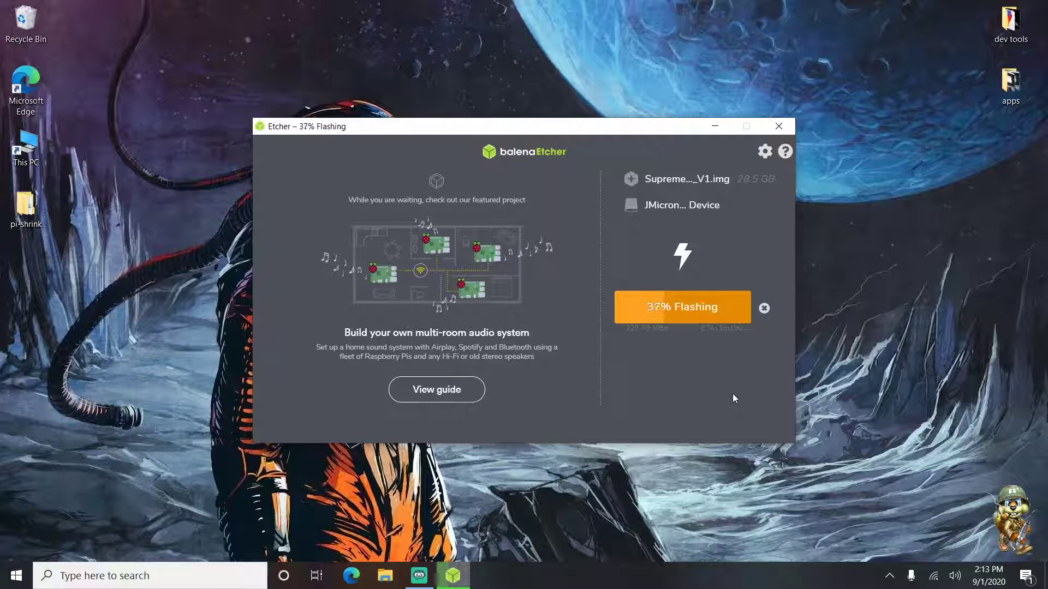
click(765, 309)
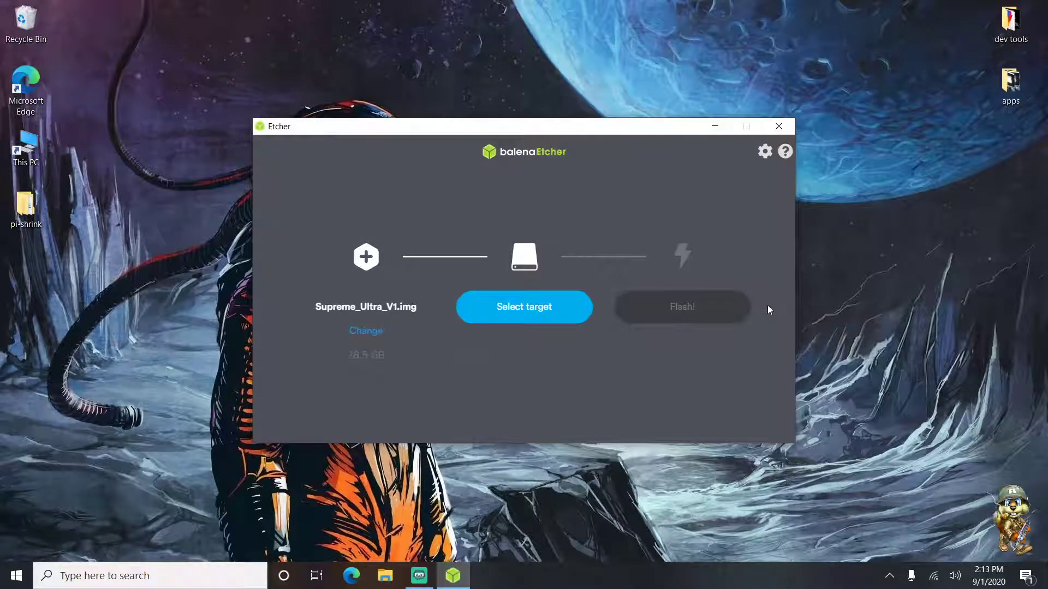
click(779, 126)
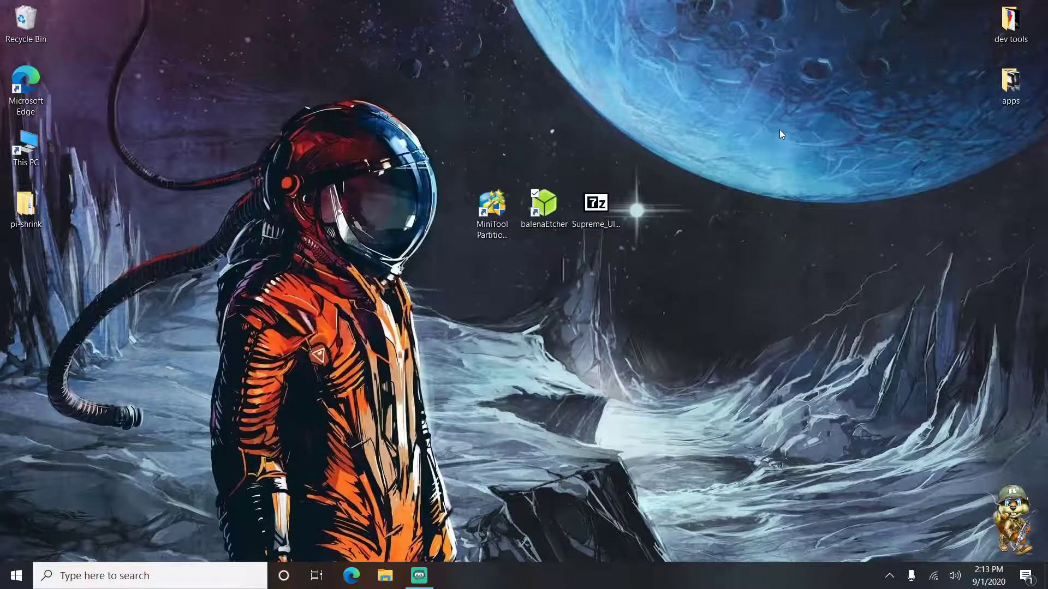